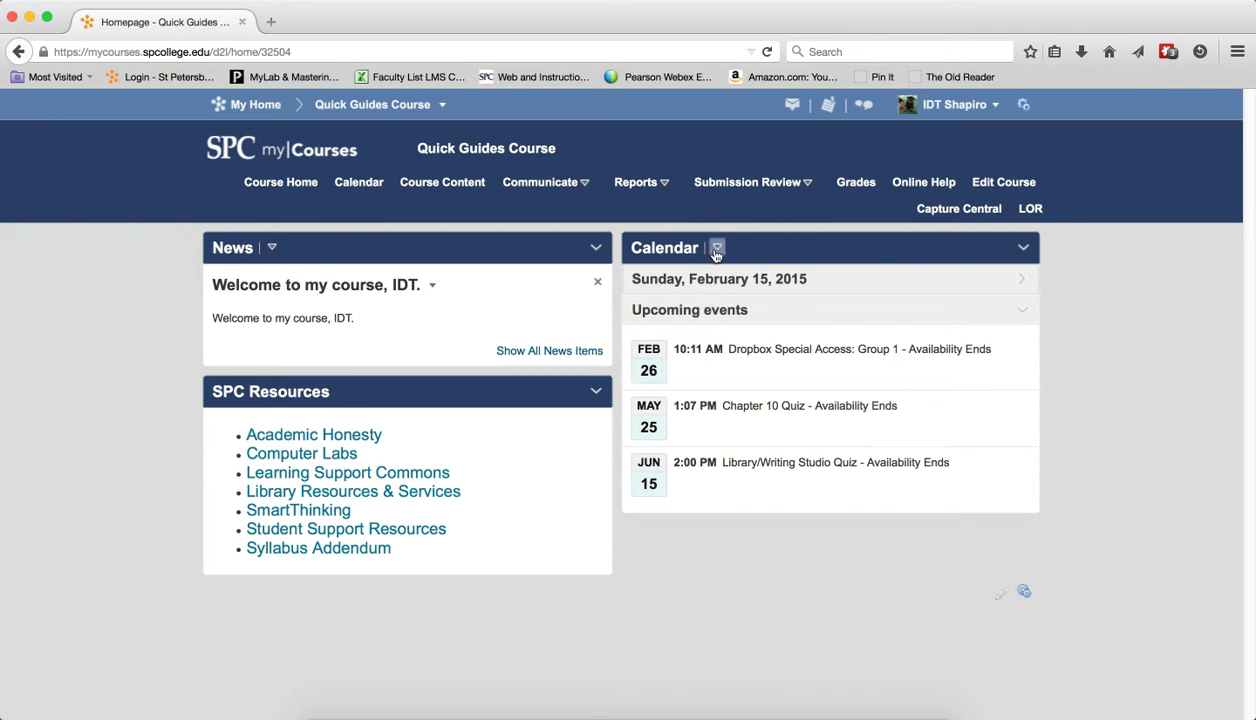
- Open the Lesson 1 Persuasion/Argument topic from Submission Review > Discussions and scroll to its threads
left_click(755, 189)
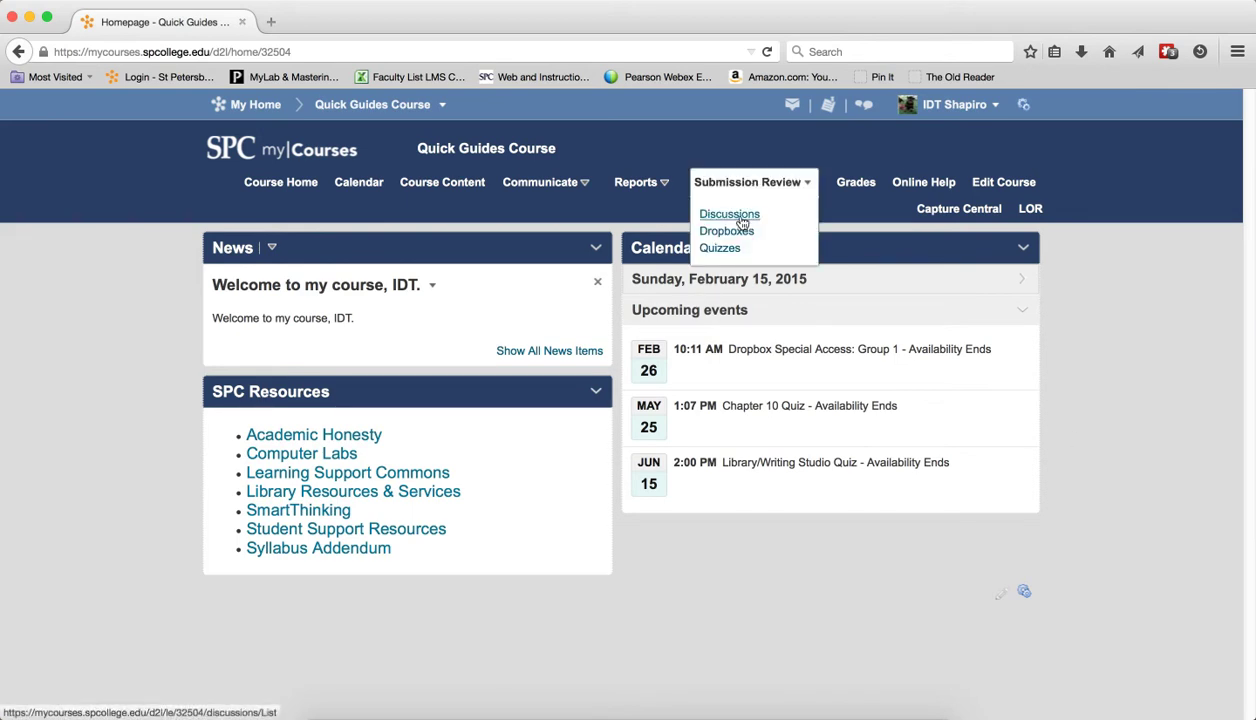
left_click(741, 220)
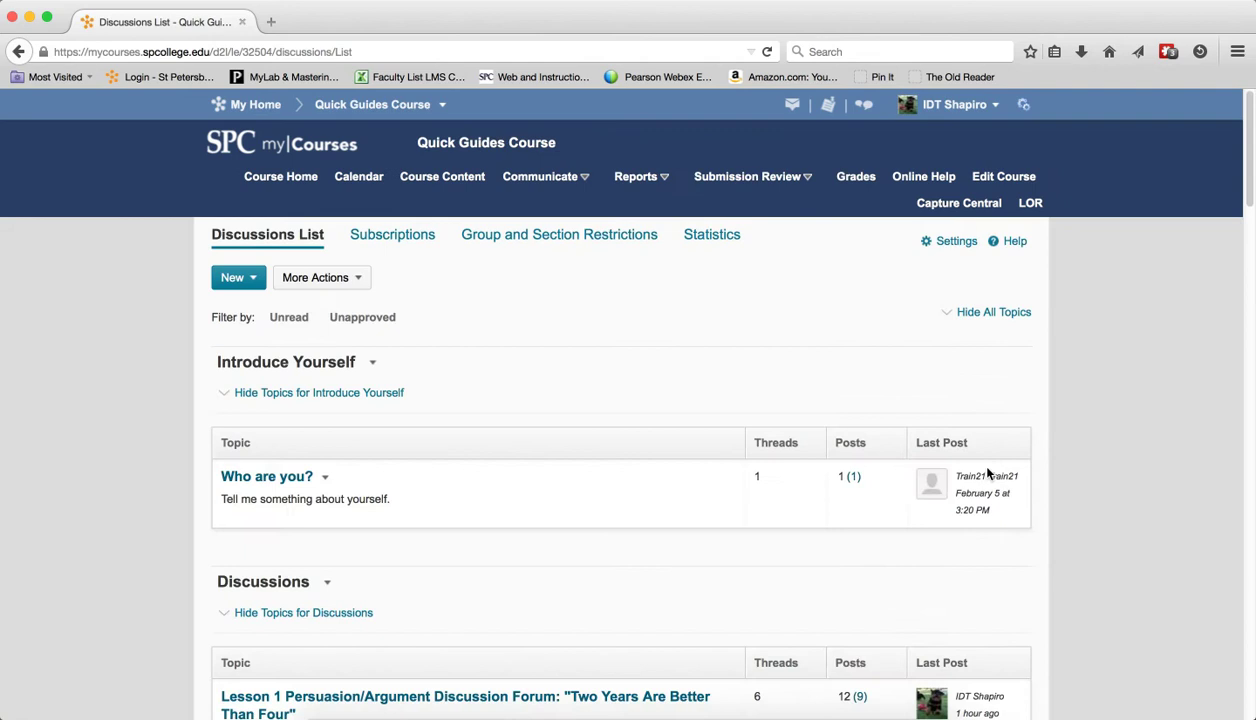
scroll(987, 473, "down", 5)
scroll(987, 473, "down", 1)
scroll(760, 320, "up", 2)
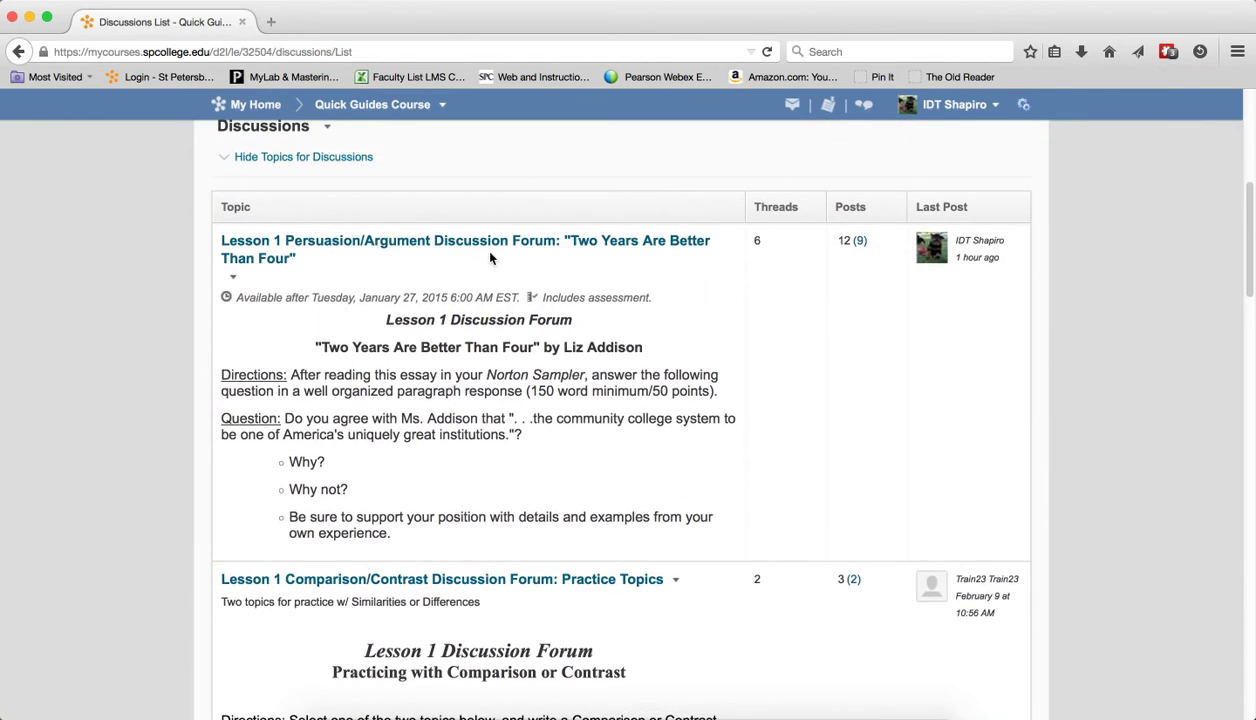
left_click(490, 254)
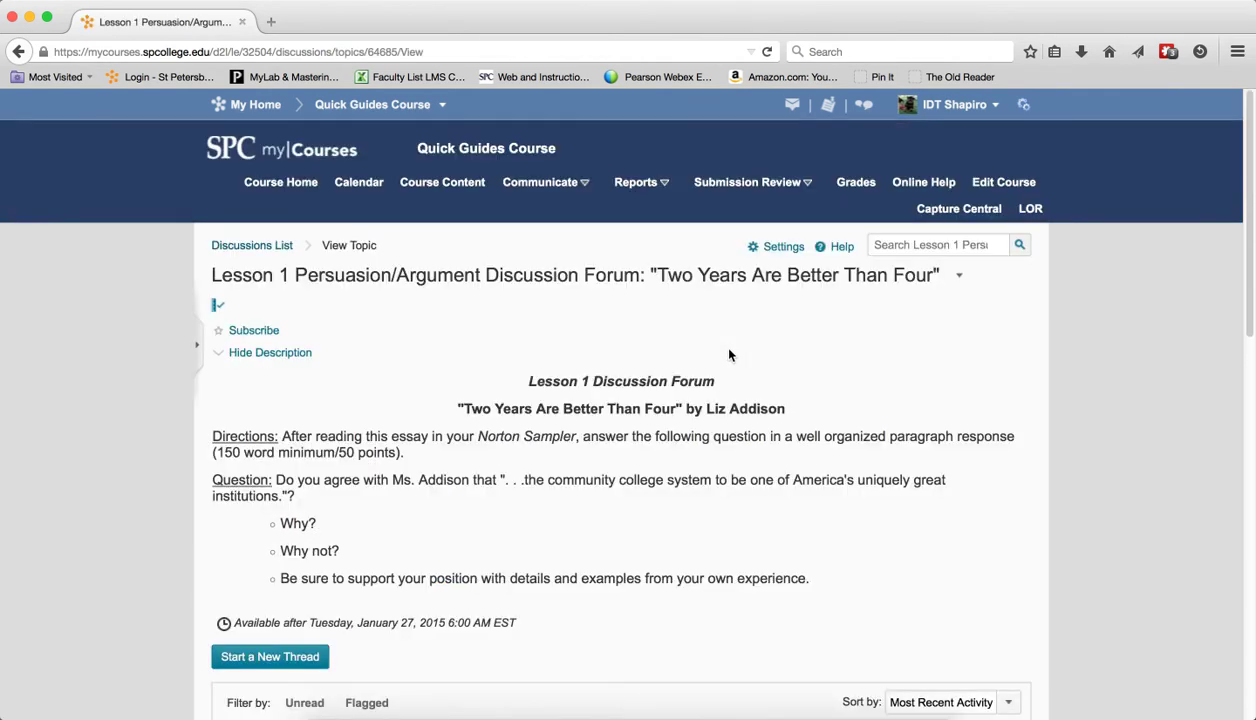
scroll(729, 355, "down", 2)
scroll(729, 355, "down", 4)
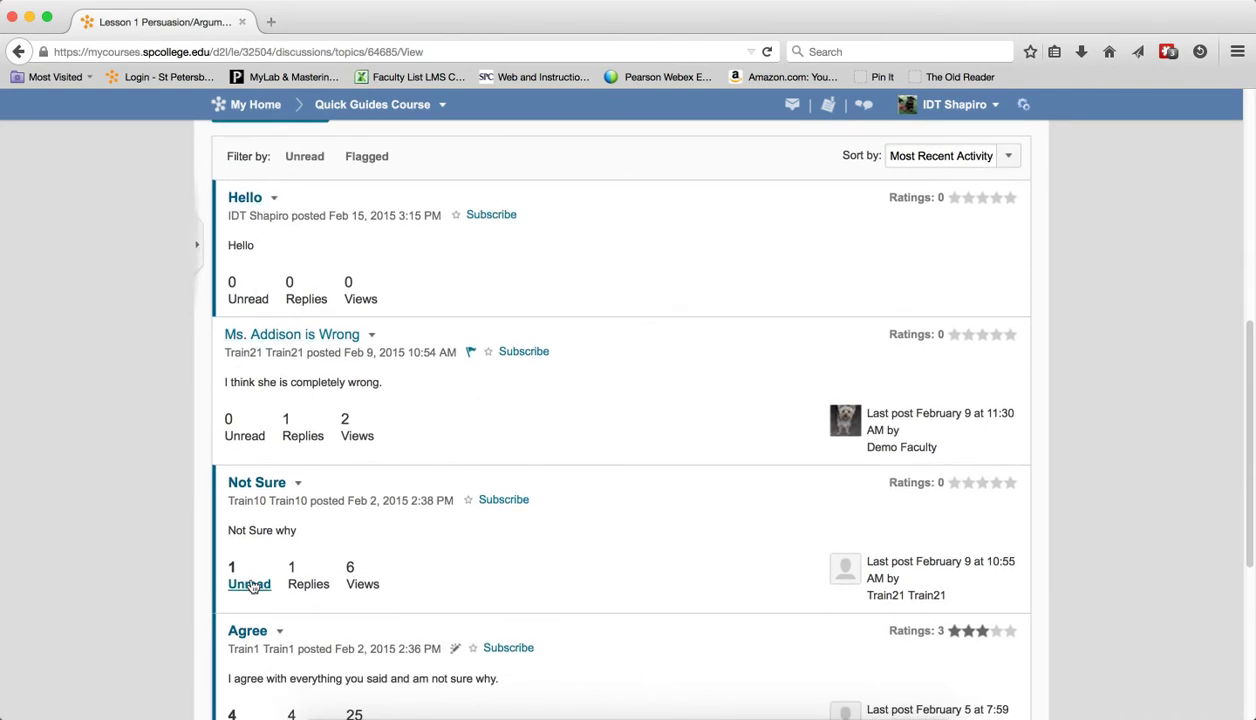
- Open the Not Sure thread to view the original post and its one reply
left_click(258, 490)
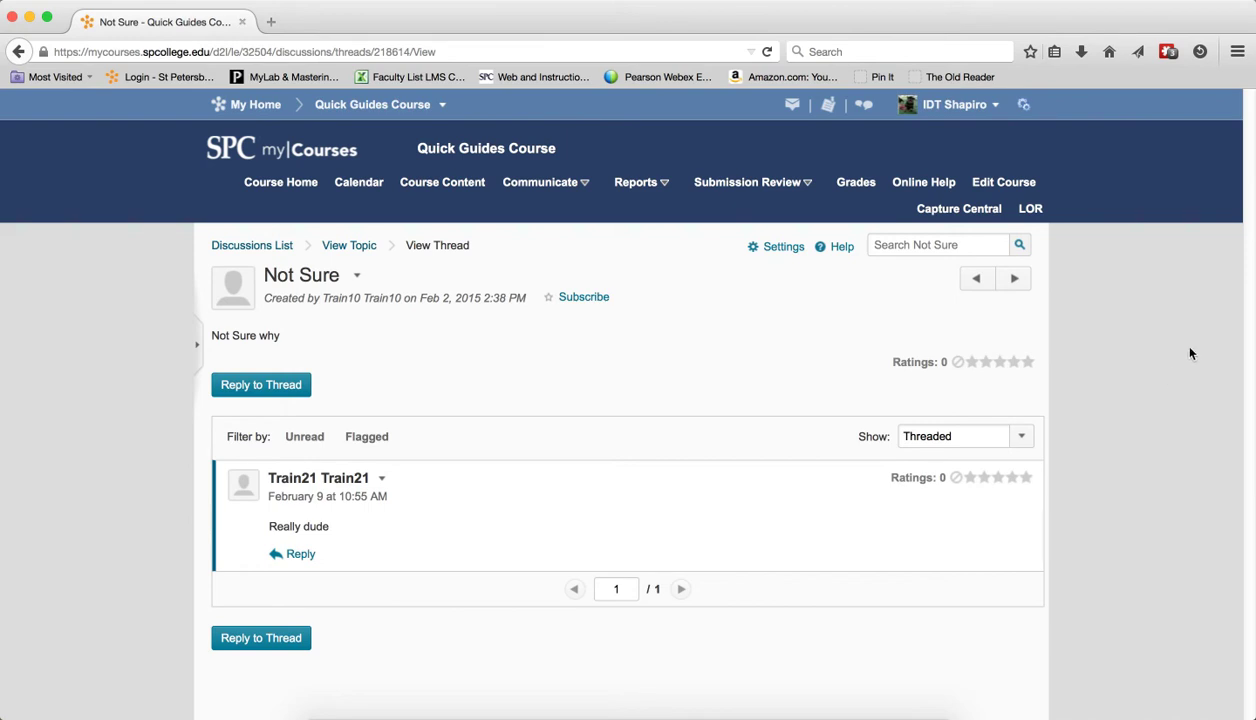
- In Discussions Settings, change Default View from Reading View to Grid View and save
left_click(781, 248)
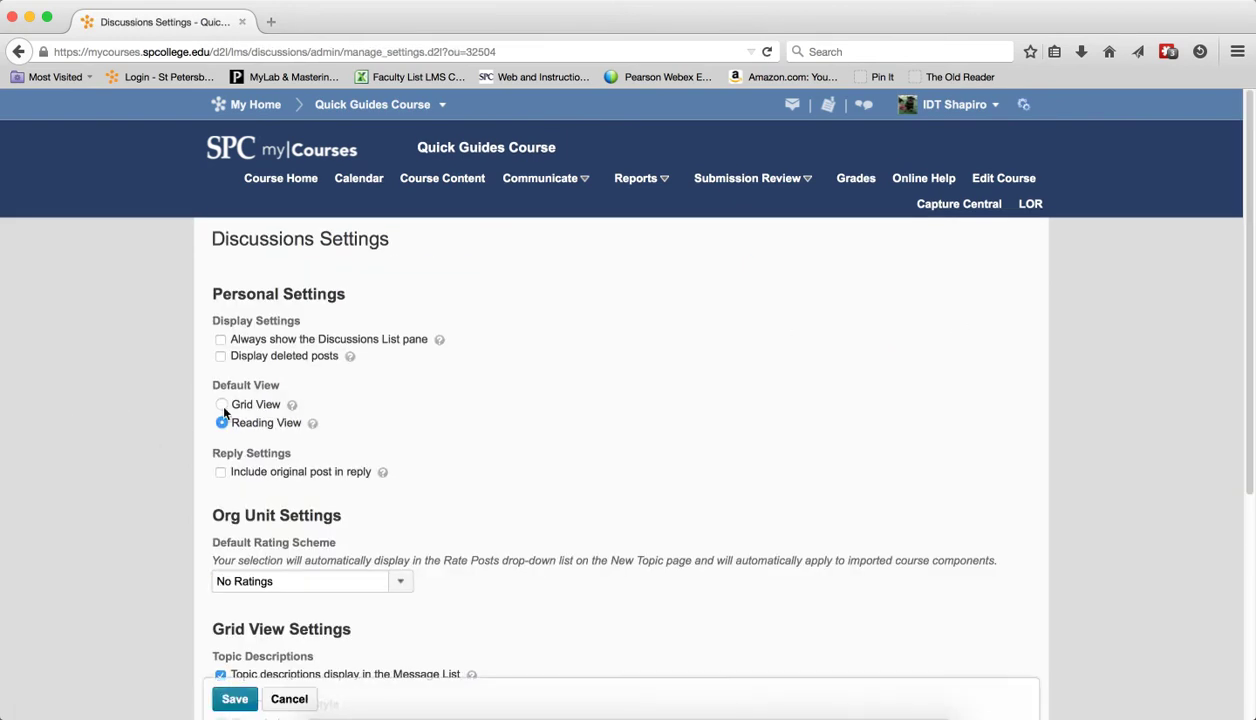
left_click(222, 405)
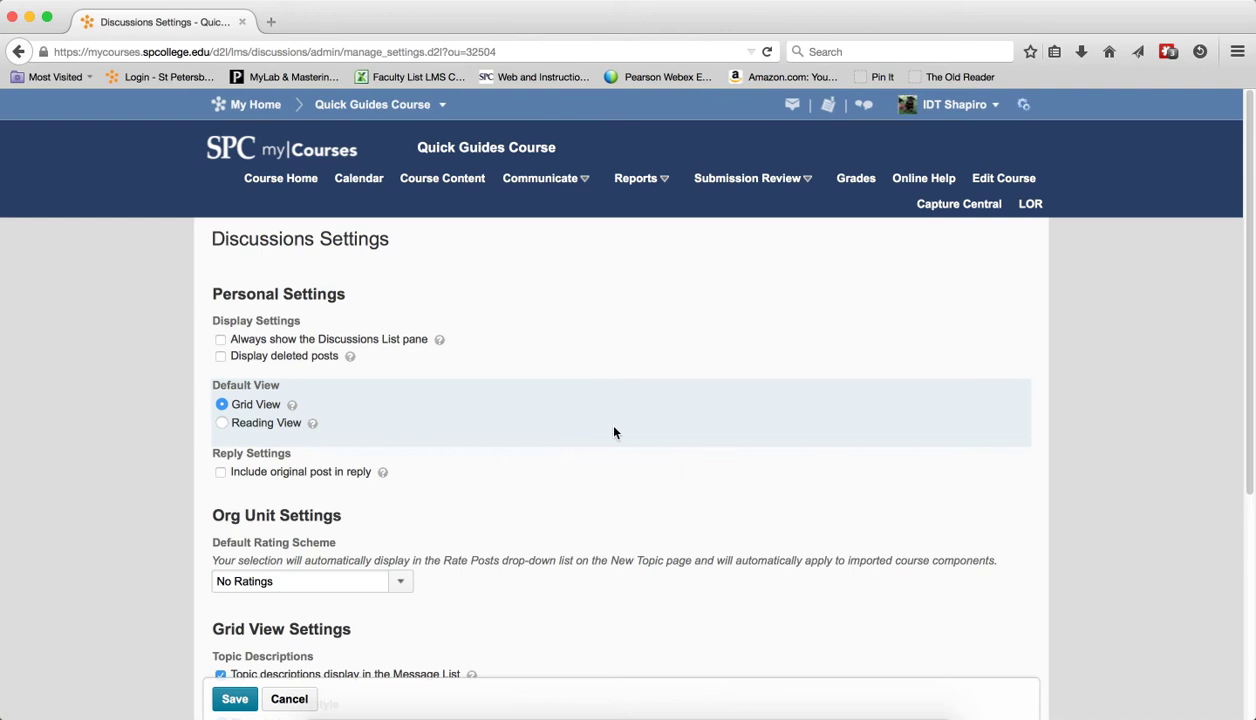
left_click(238, 698)
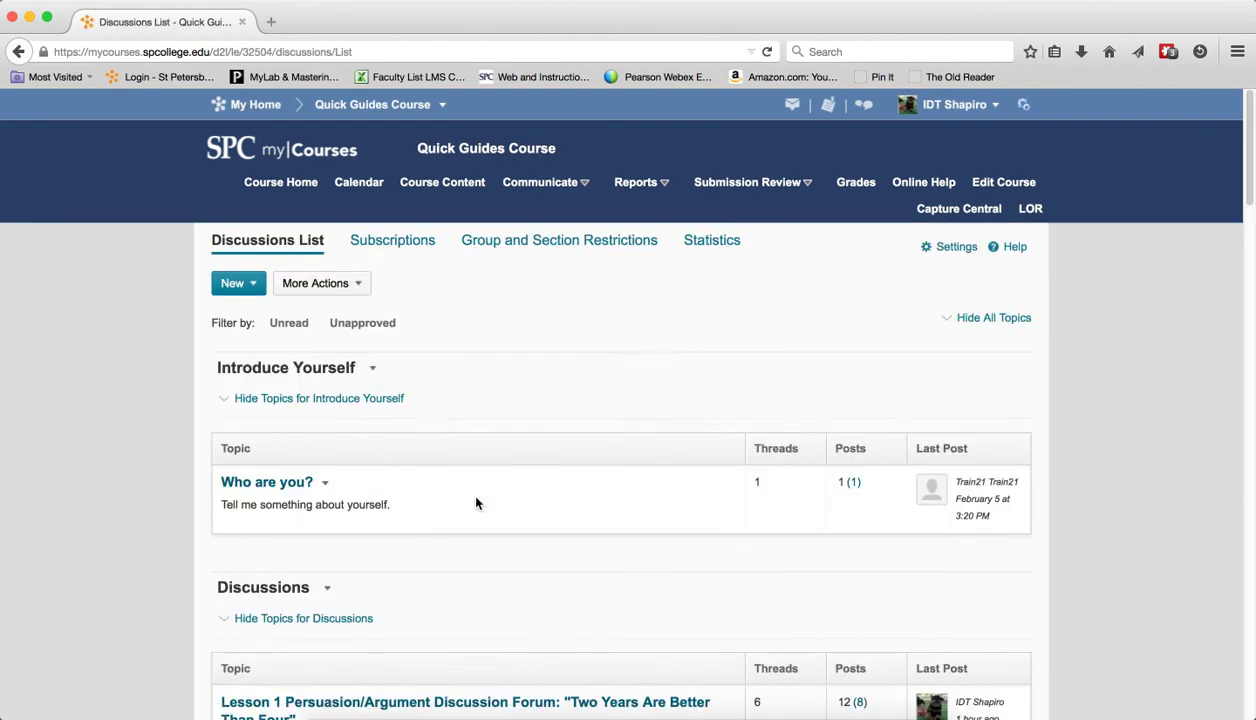
- Scroll down to the topic's message grid with author, date and average rating columns
scroll(474, 505, "down", 3)
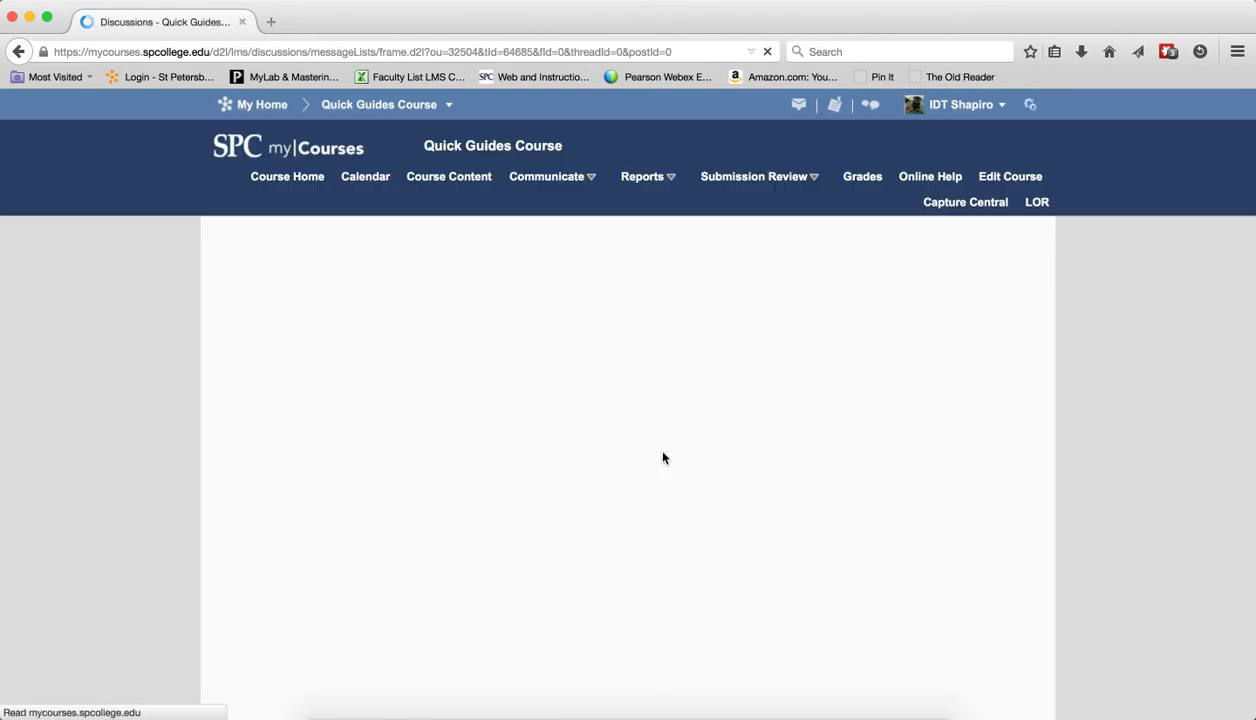
scroll(987, 432, "down", 5)
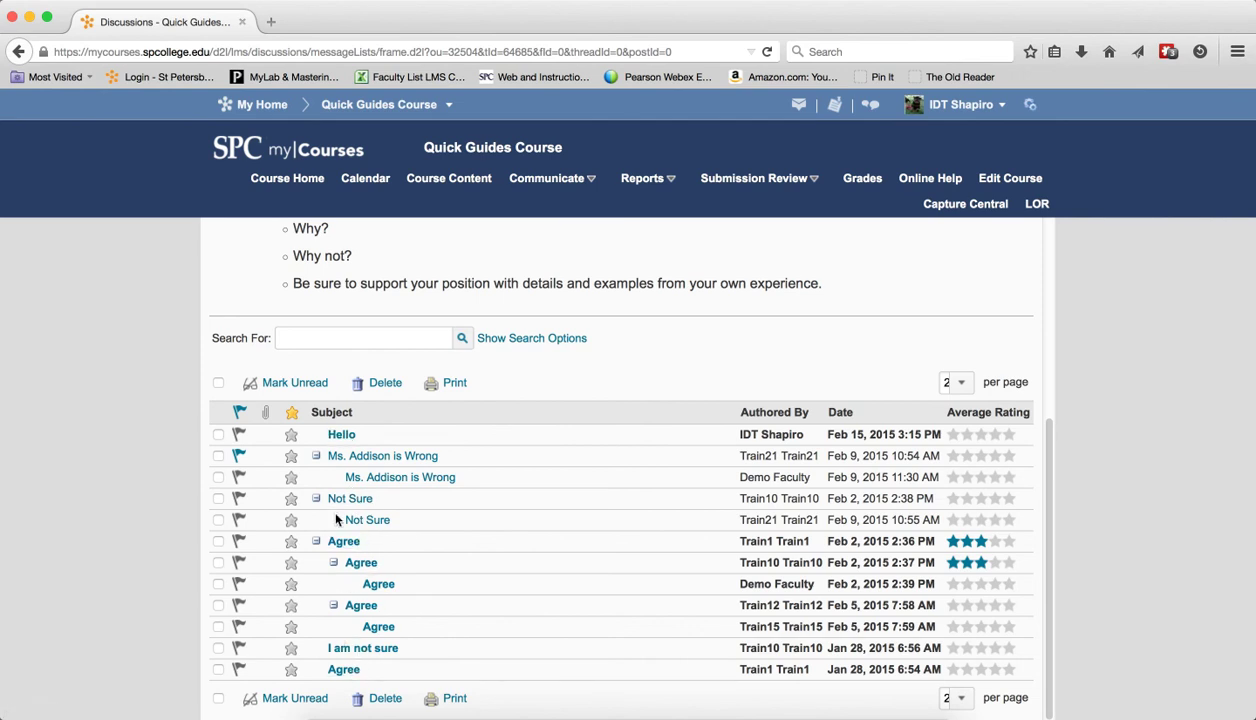
left_click(335, 455)
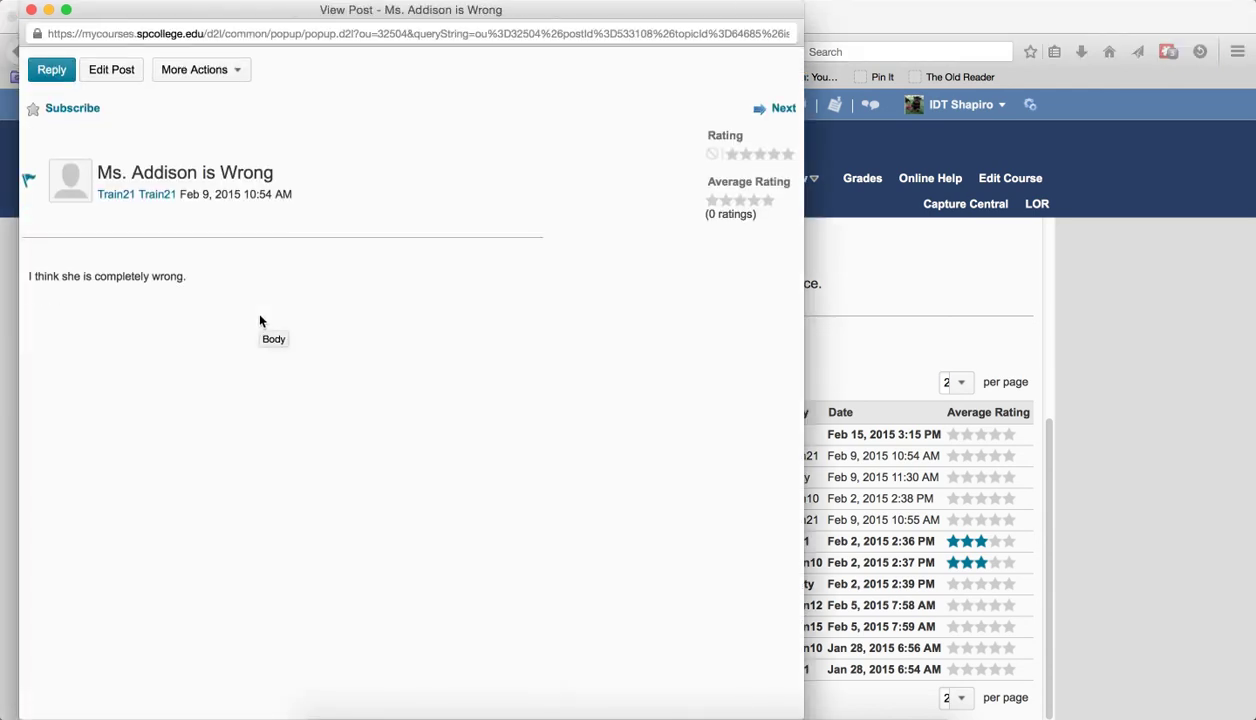
left_click(779, 110)
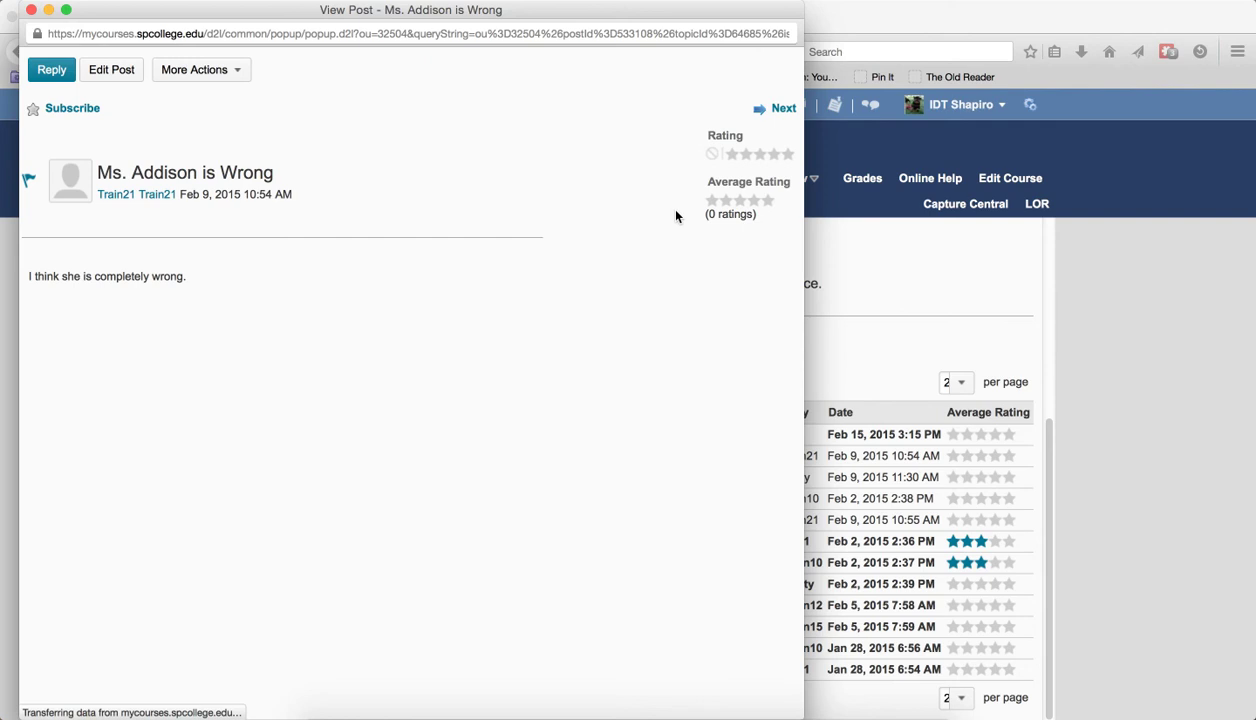
left_click(31, 10)
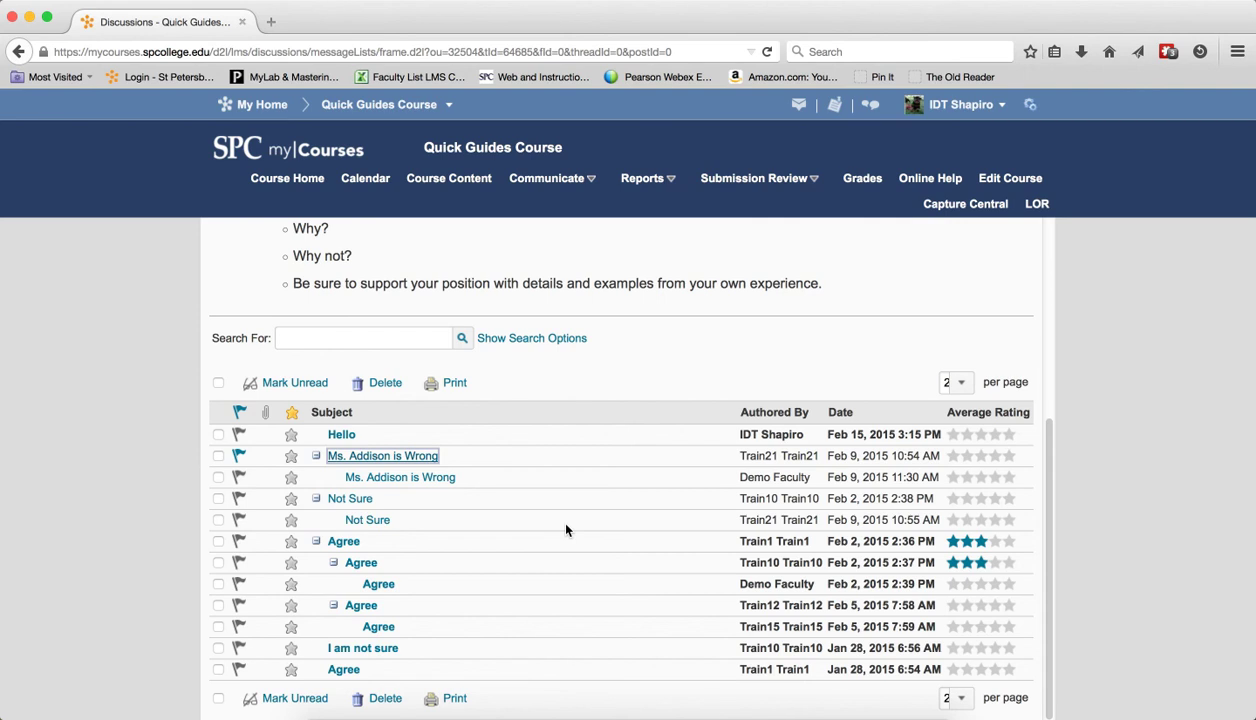
left_click(776, 180)
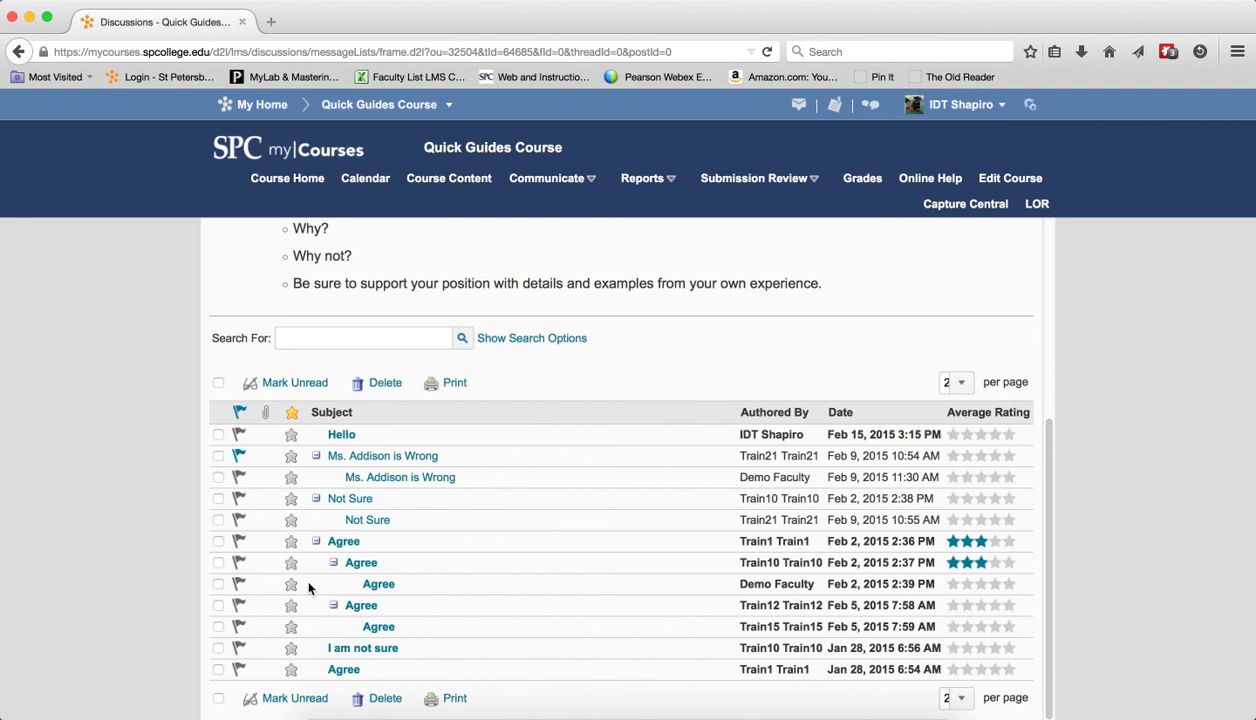
- Go to Course Content and scroll down to the Lesson 3 materials
left_click(490, 182)
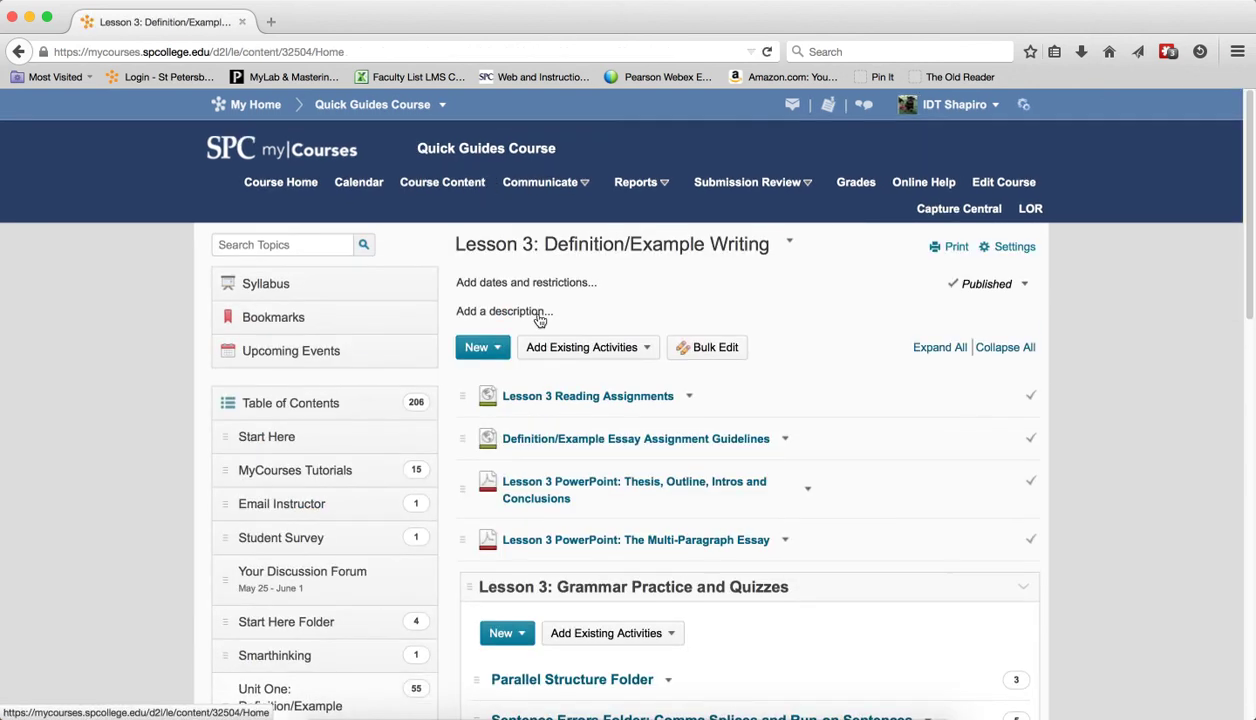
scroll(684, 583, "down", 5)
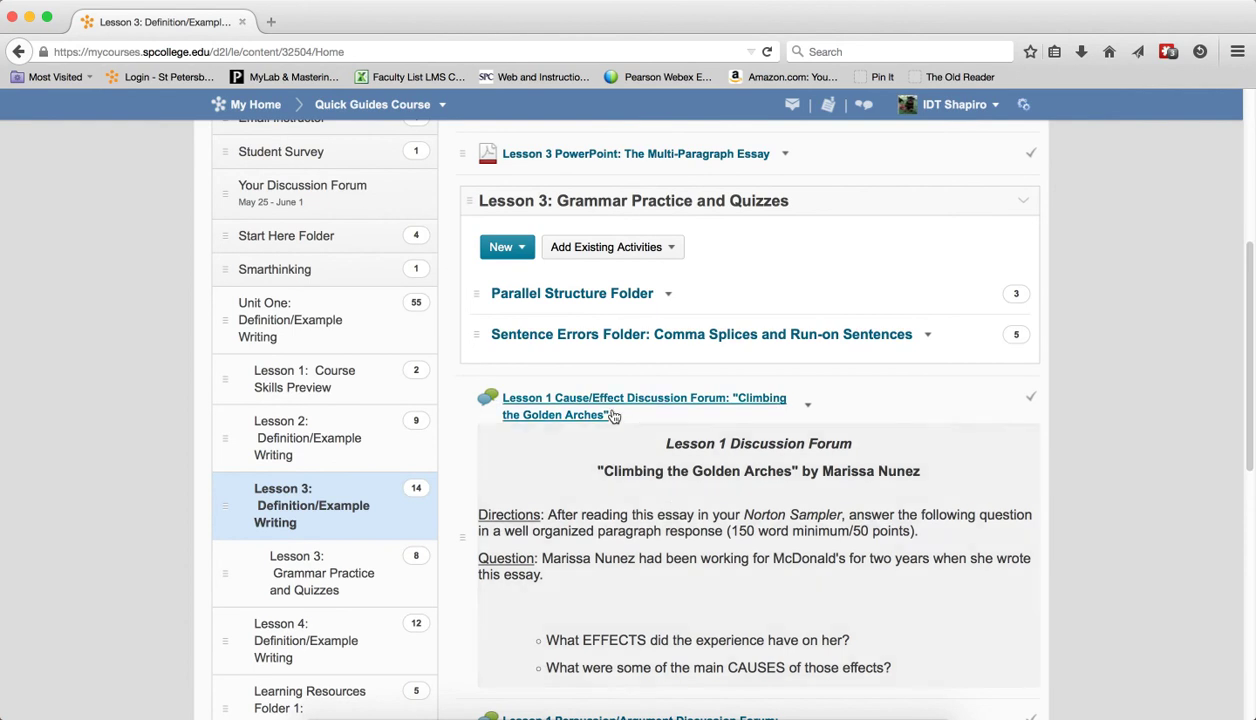
scroll(578, 509, "down", 3)
scroll(578, 509, "down", 3)
- Open the Lesson 1 Persuasion/Argument Discussion Forum link and scroll through its essay question
left_click(570, 384)
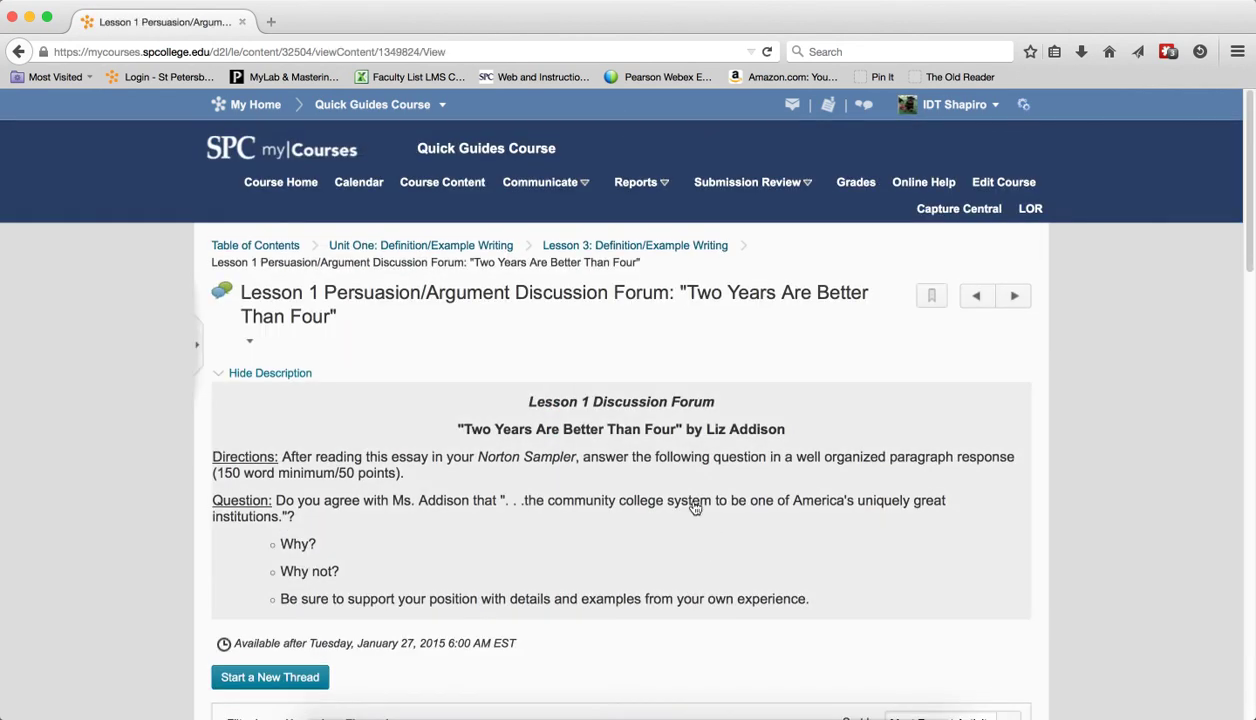
scroll(660, 455, "down", 3)
scroll(668, 462, "down", 10)
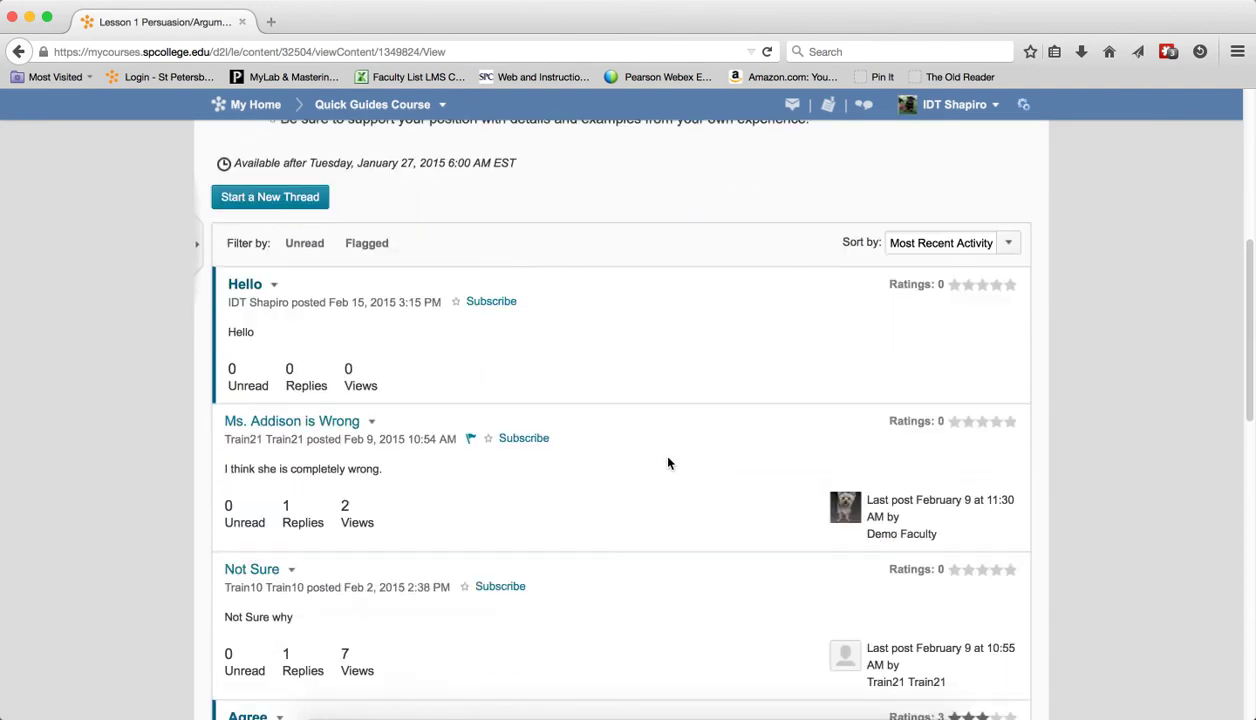
scroll(668, 462, "down", 4)
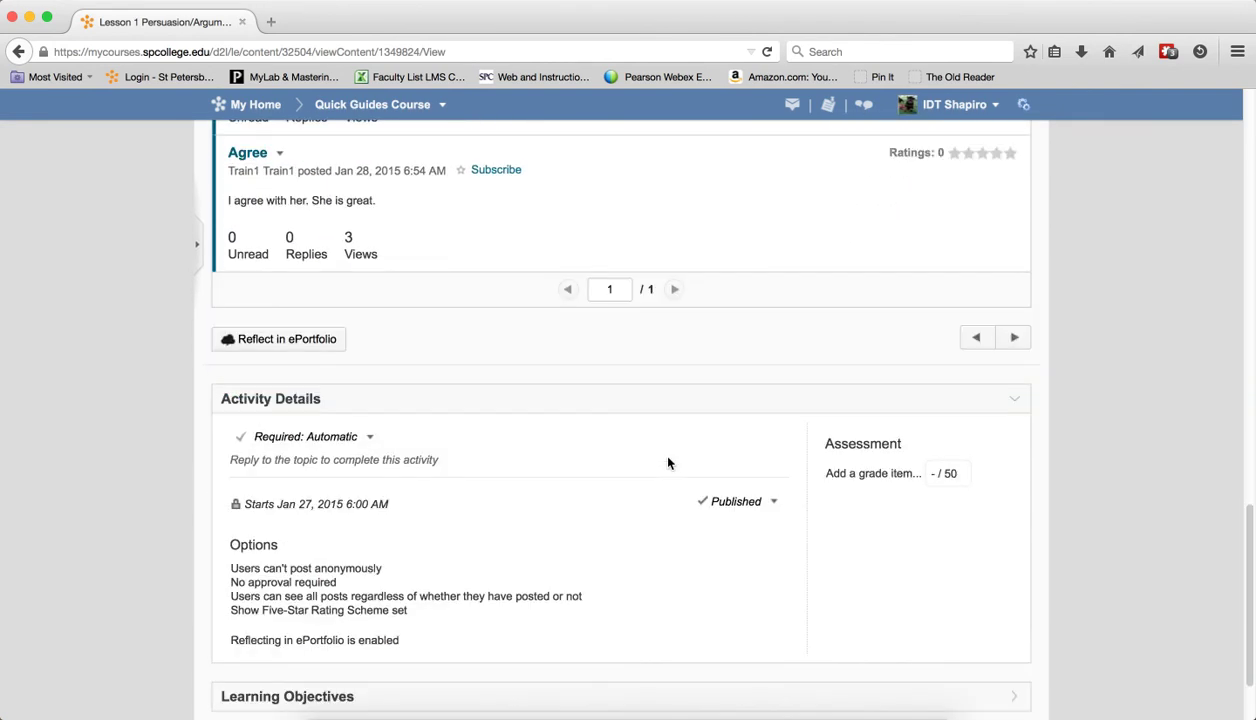
scroll(668, 462, "up", 12)
scroll(670, 465, "up", 3)
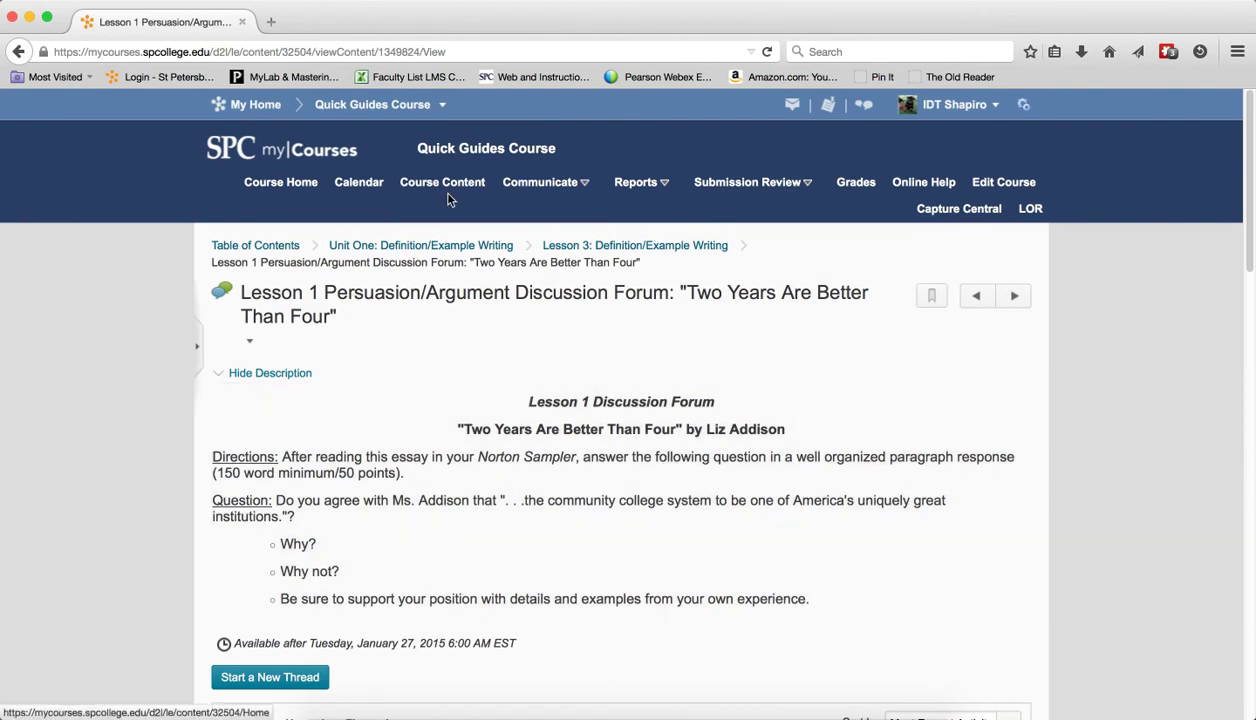
- Reopen the Lesson 1 Persuasion/Argument topic via Submission Review > Discussions to see its post grid
left_click(755, 182)
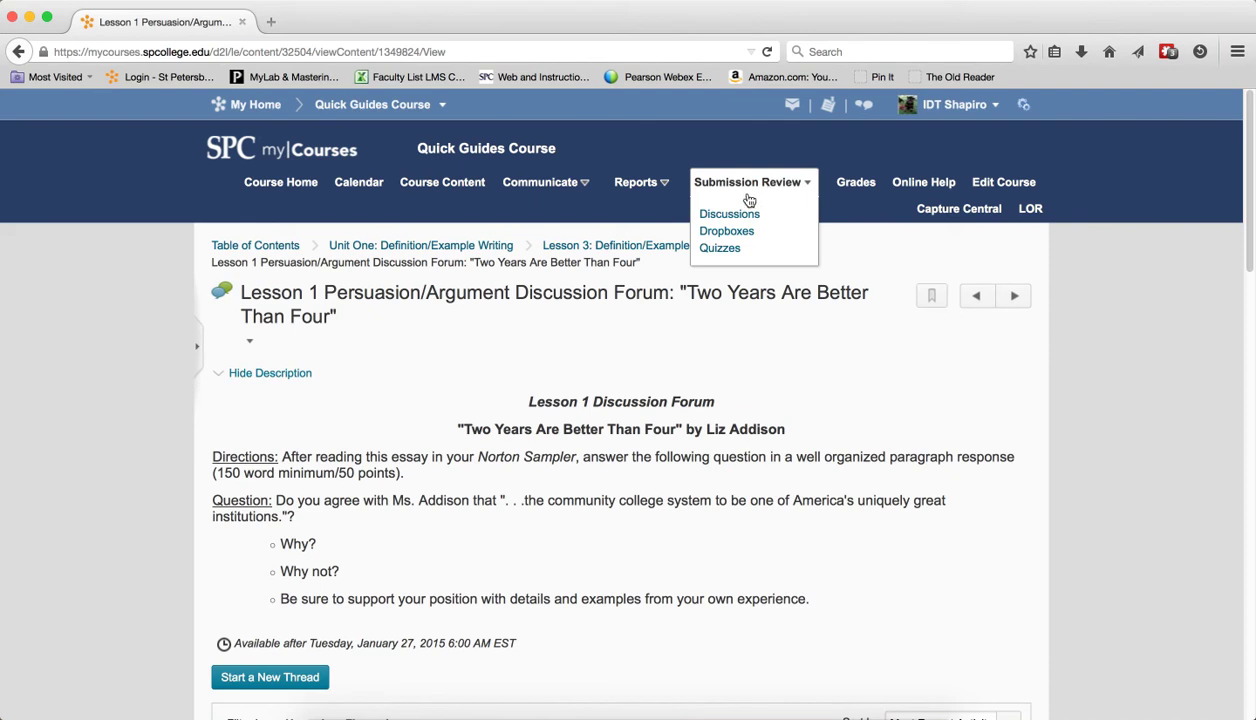
left_click(730, 214)
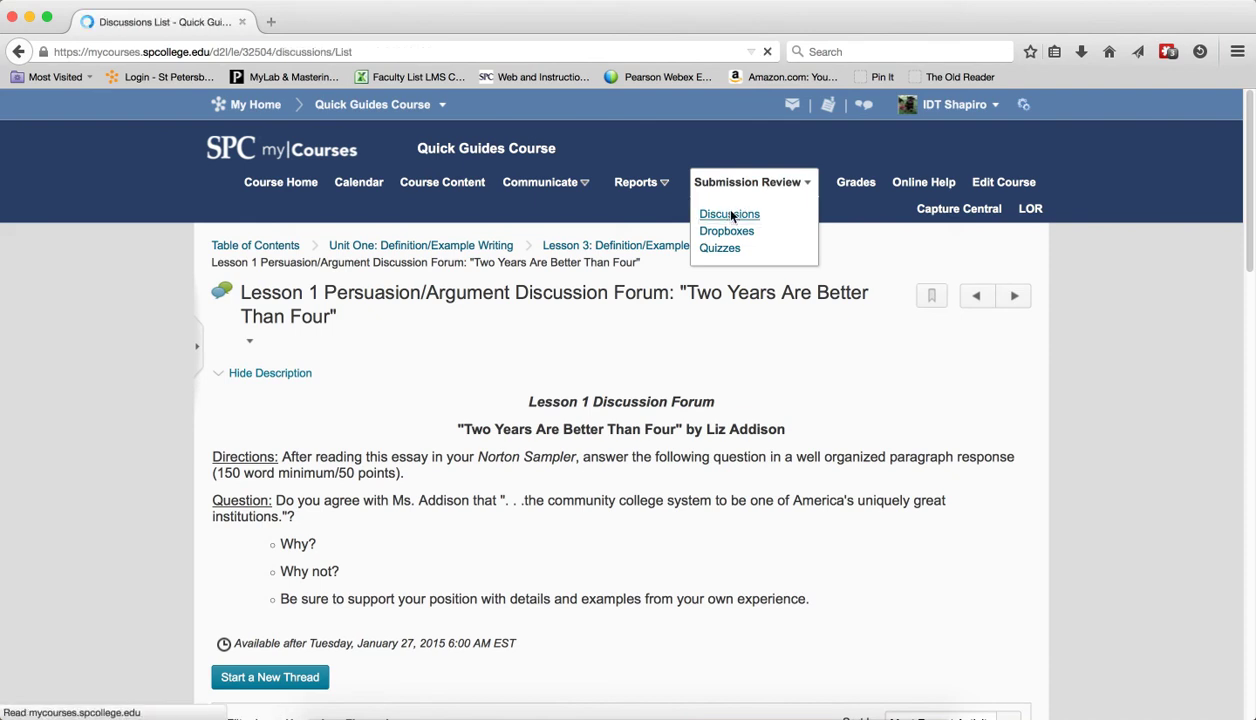
scroll(595, 324, "down", 3)
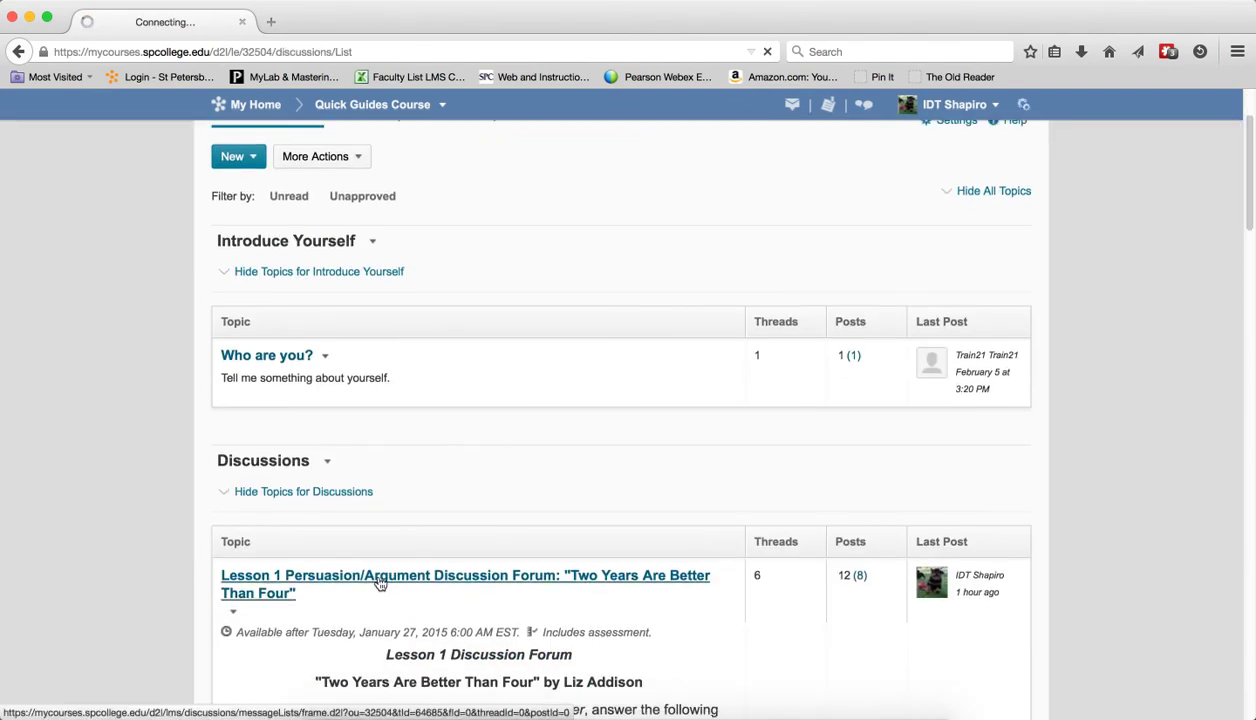
left_click(379, 583)
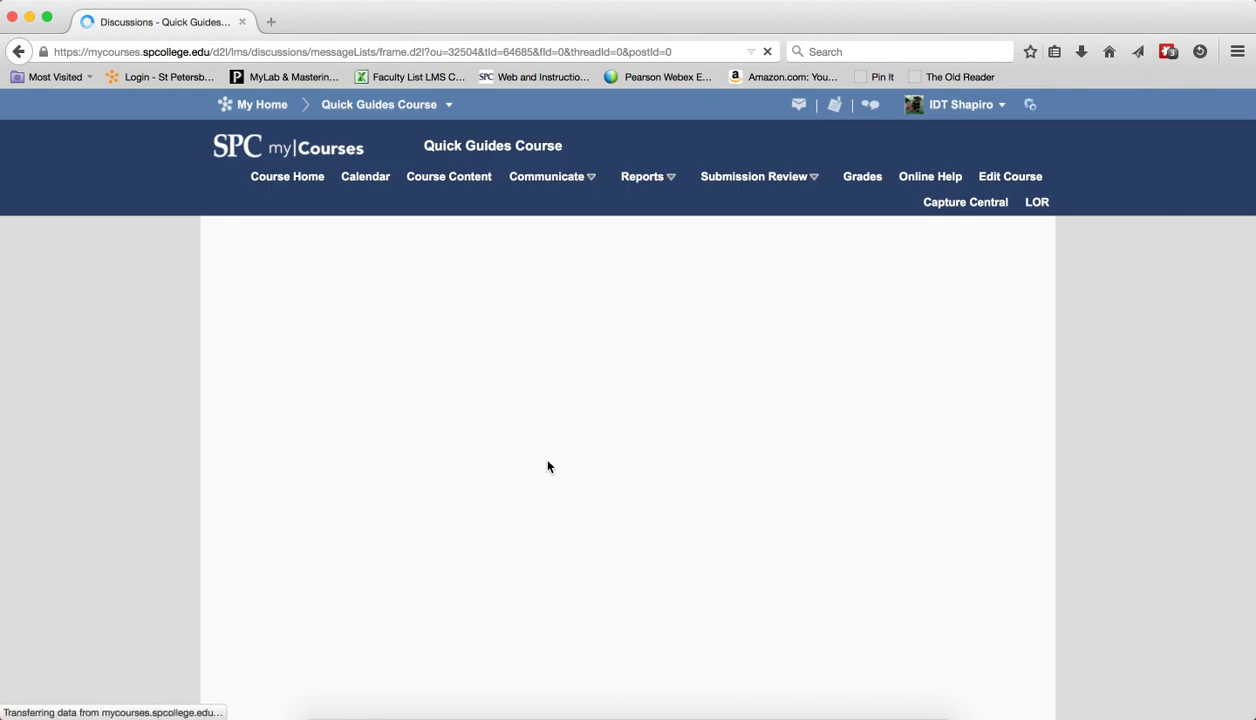
scroll(510, 466, "down", 5)
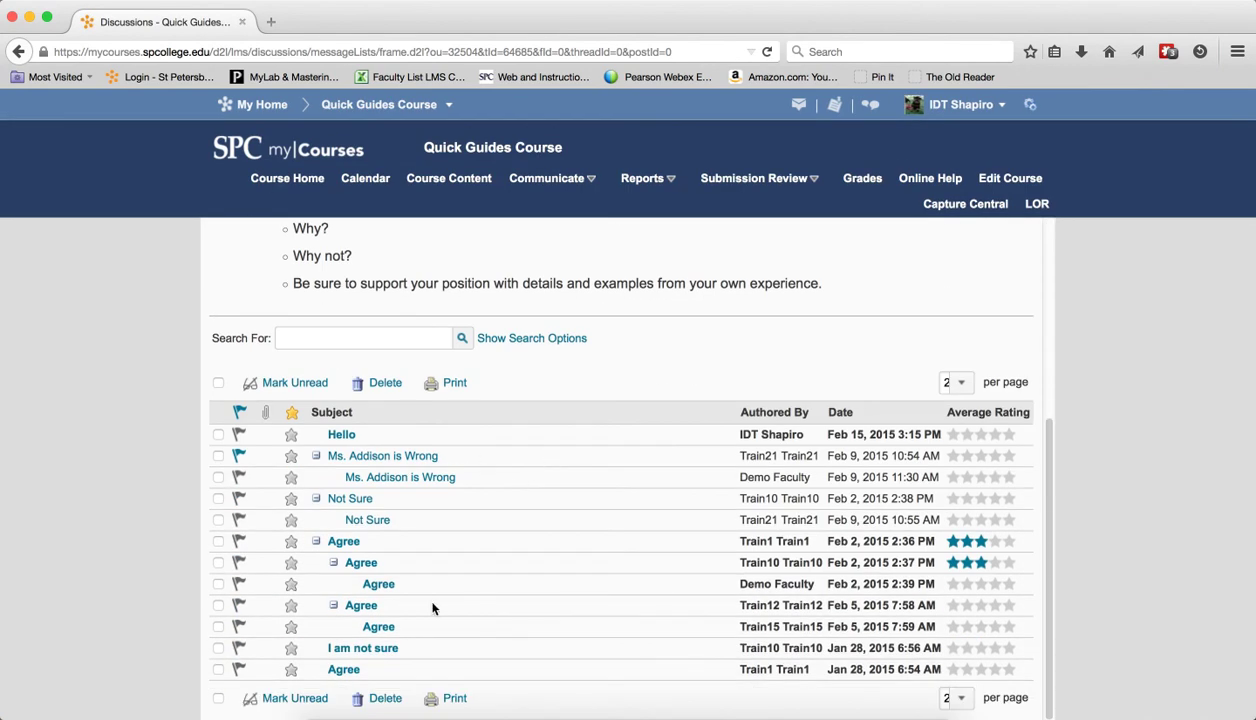